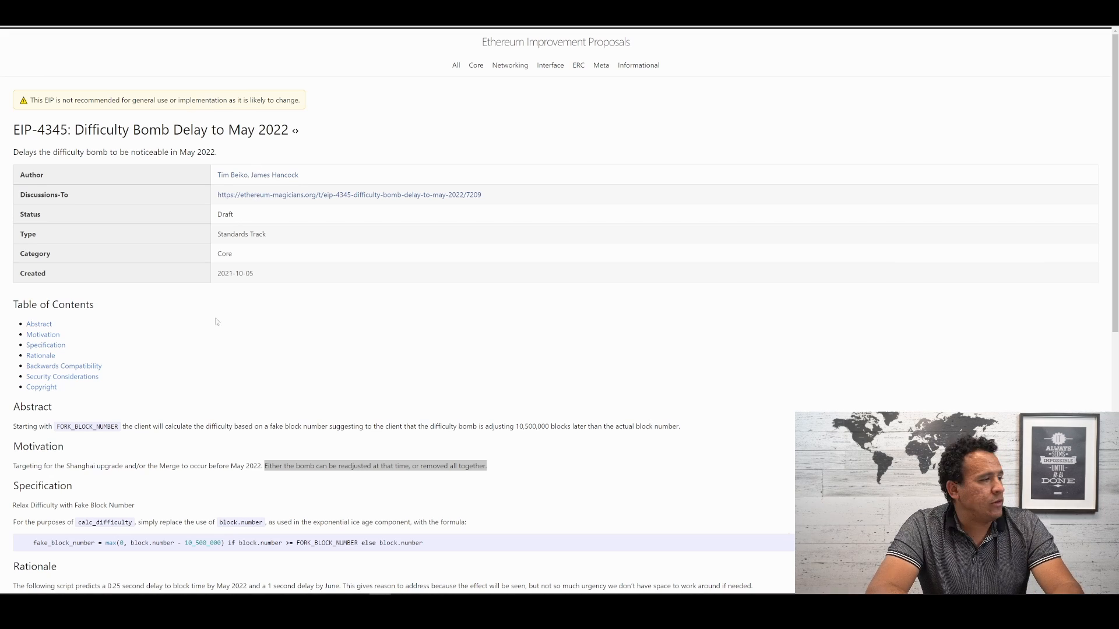
pyautogui.scroll(-1, 223, 321)
pyautogui.scroll(-1, 225, 324)
pyautogui.scroll(-1, 227, 324)
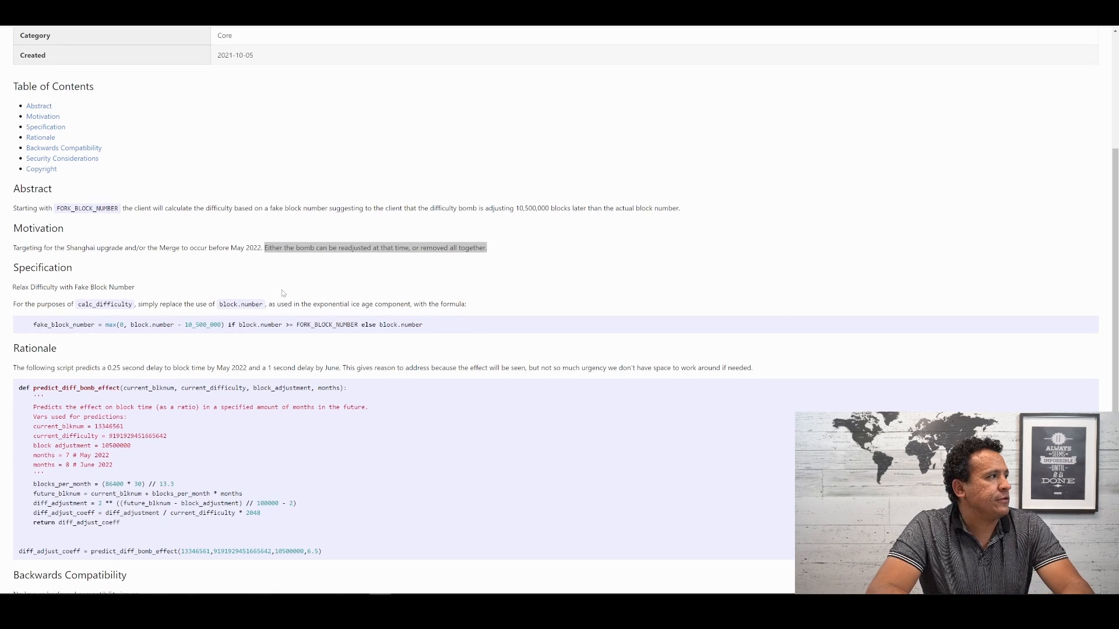
pyautogui.scroll(3, 281, 293)
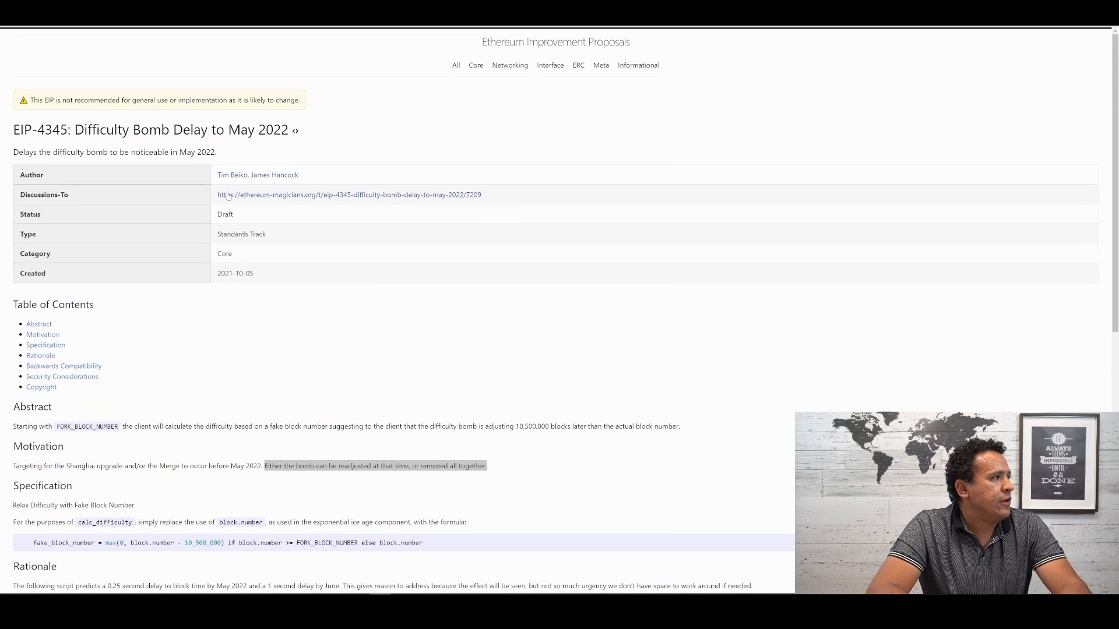
# Step: Follow the EIP-4345 Discussions-To link to its Ethereum Magicians thread
pyautogui.click(251, 194)
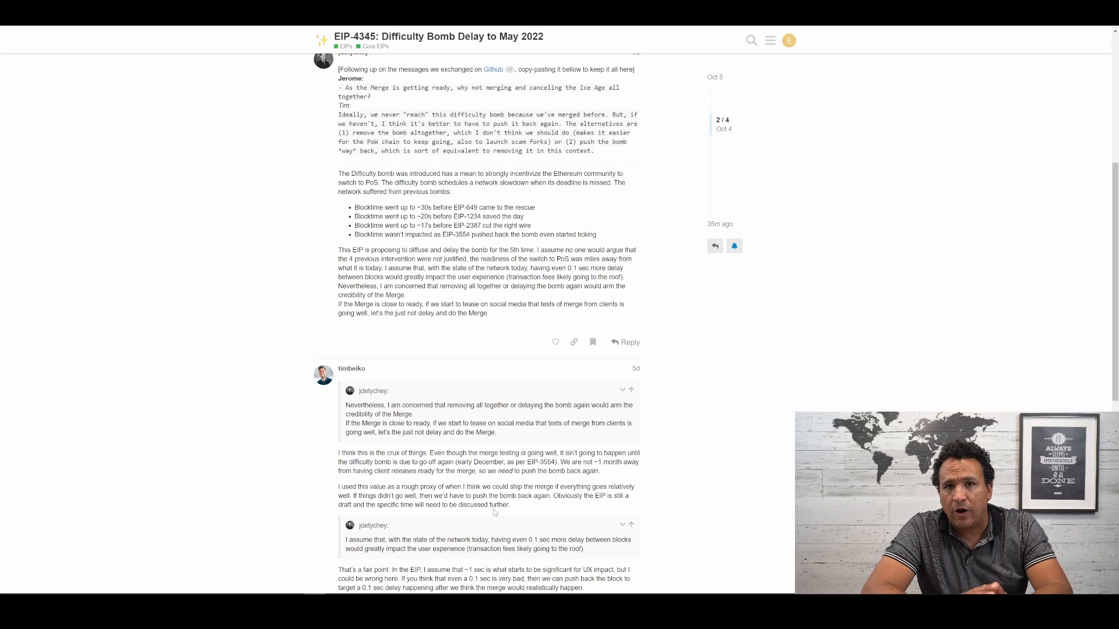
pyautogui.scroll(-3, 494, 512)
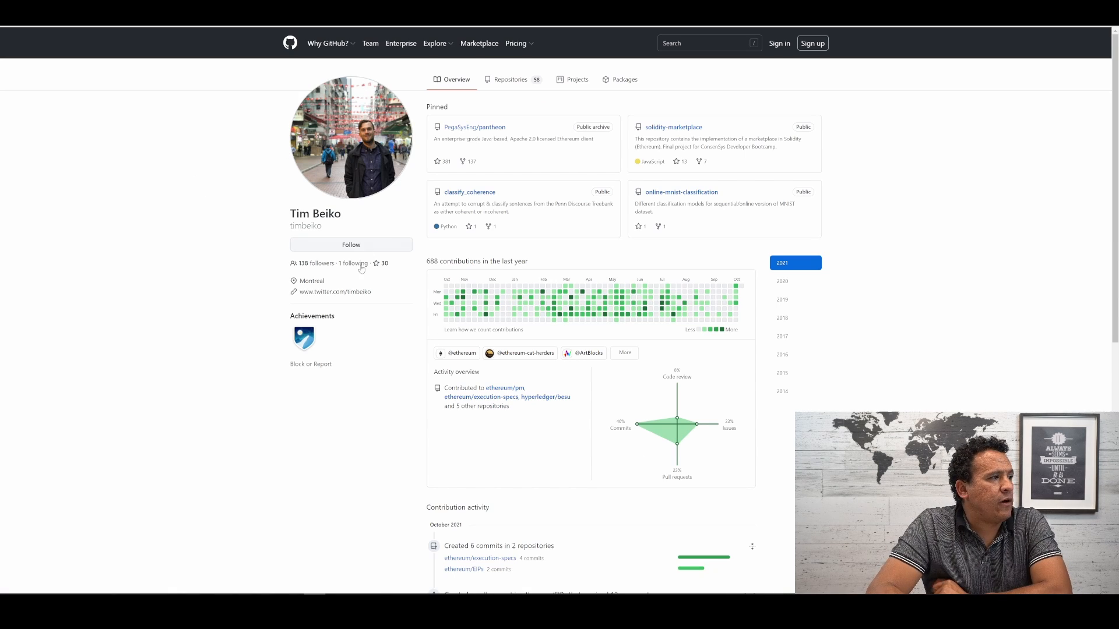
# Step: Launch the developer's twitter.com profile link in a new tab
pyautogui.rightClick(354, 294)
pyautogui.click(368, 299)
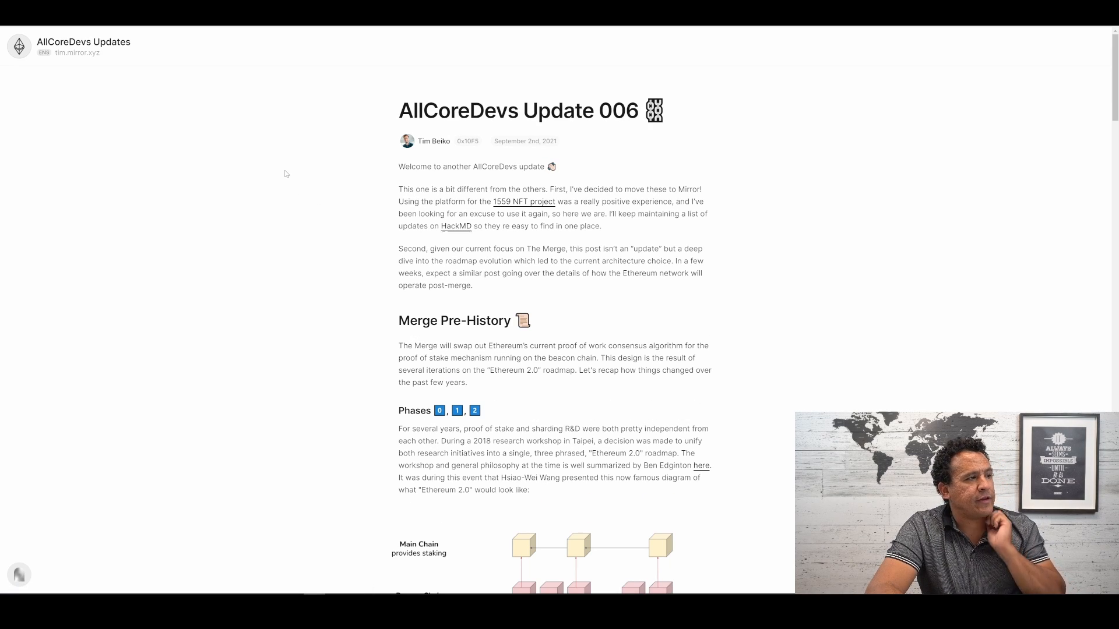
pyautogui.scroll(-1, 284, 176)
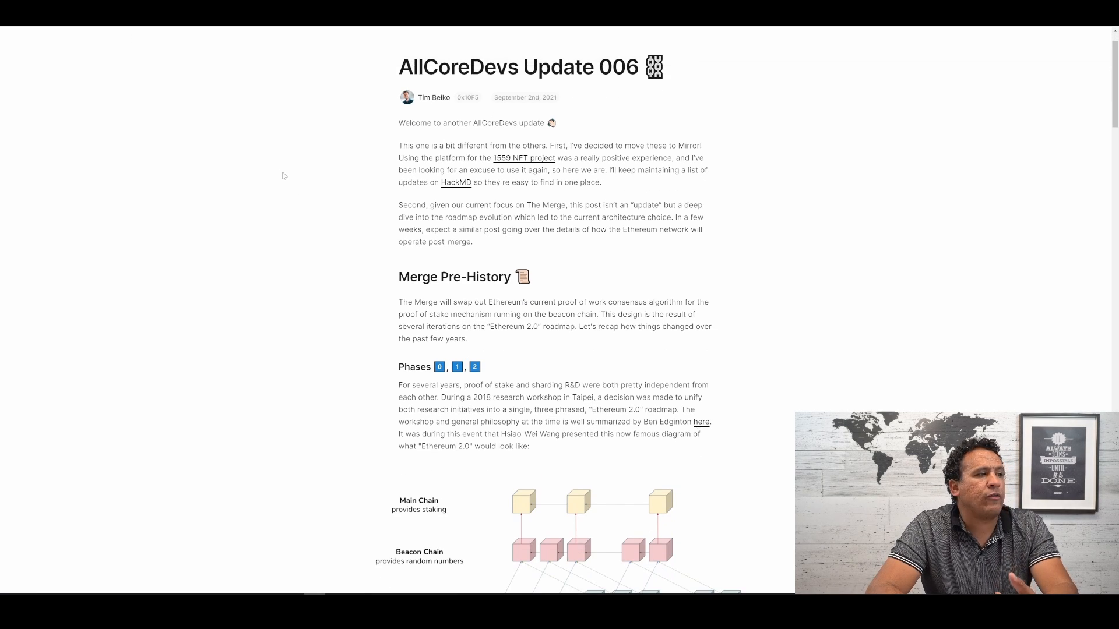
pyautogui.scroll(-2, 282, 176)
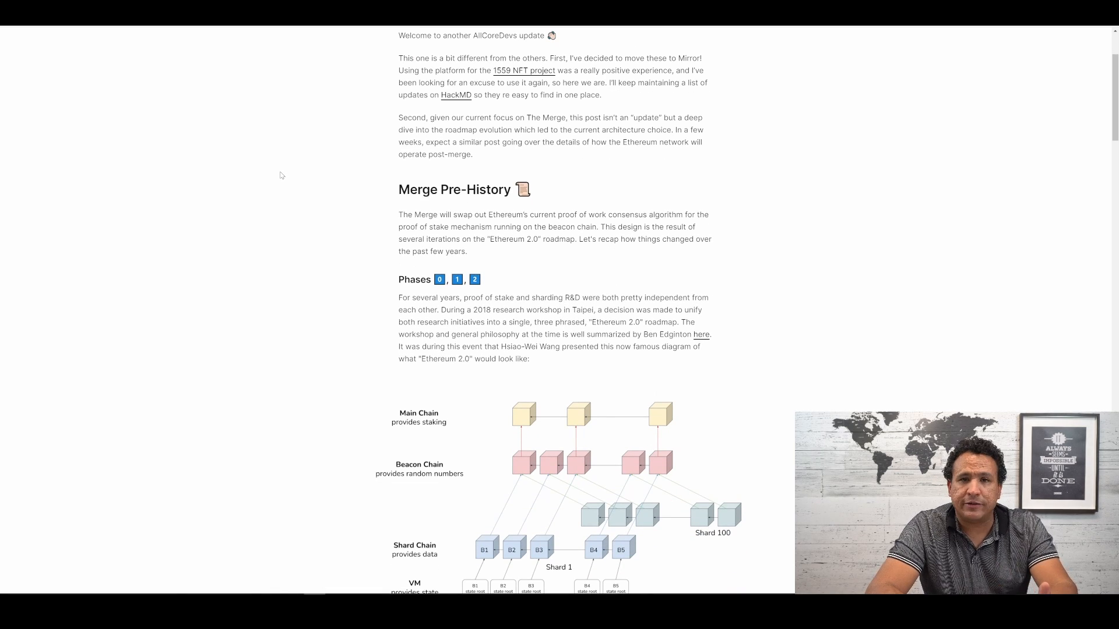
pyautogui.scroll(-1, 280, 176)
pyautogui.scroll(-1, 281, 176)
pyautogui.scroll(-3, 281, 175)
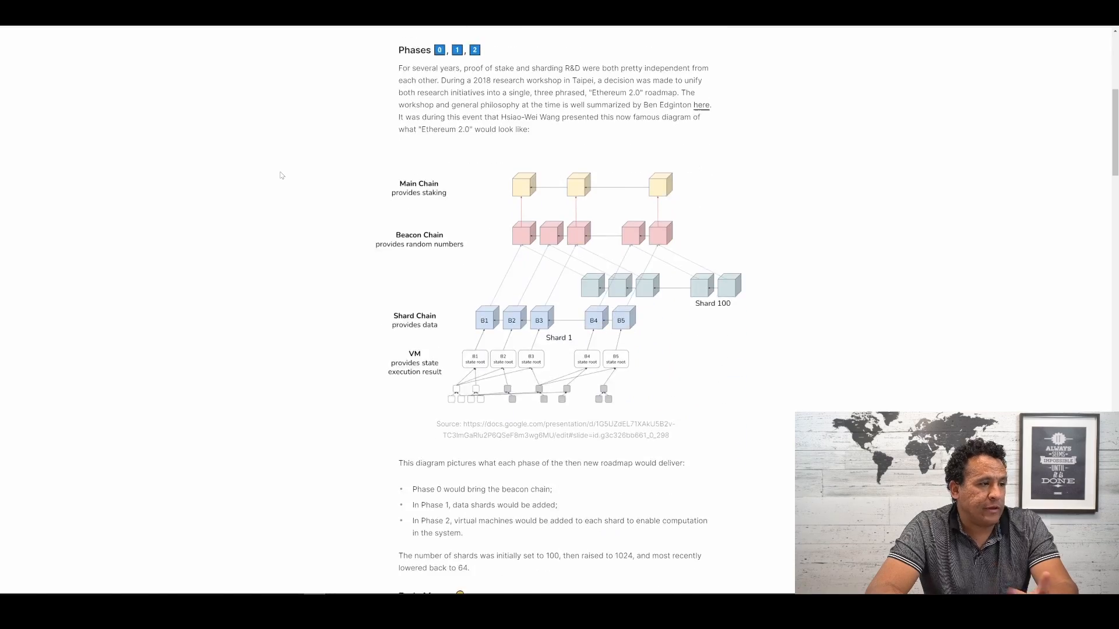
pyautogui.scroll(-2, 281, 175)
pyautogui.scroll(-1, 280, 177)
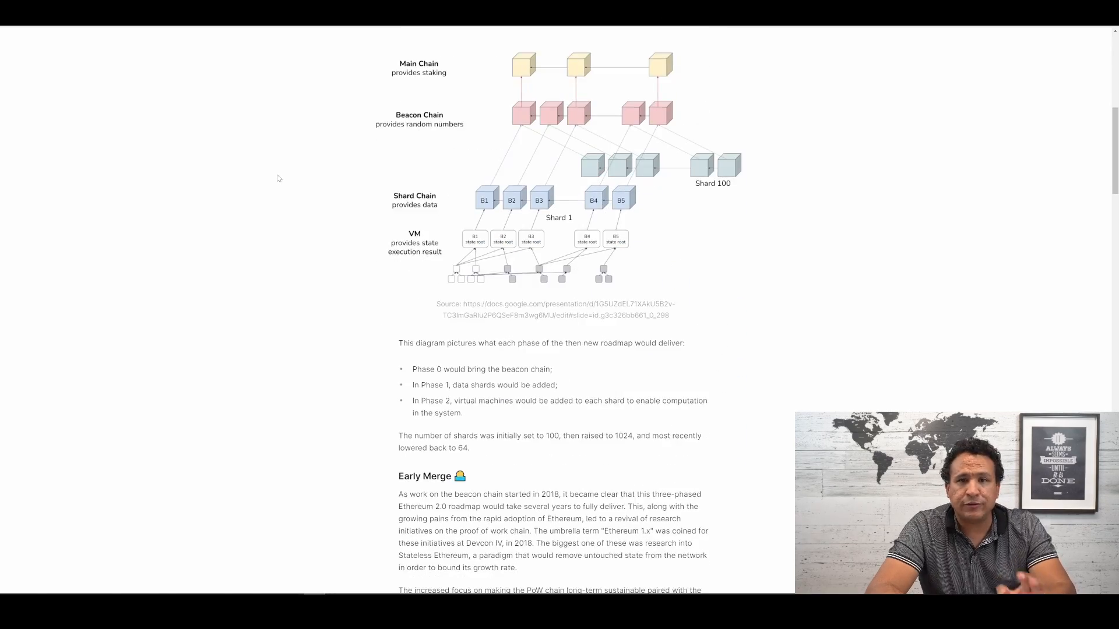
pyautogui.scroll(-2, 278, 179)
pyautogui.scroll(-1, 278, 179)
pyautogui.scroll(-1, 278, 178)
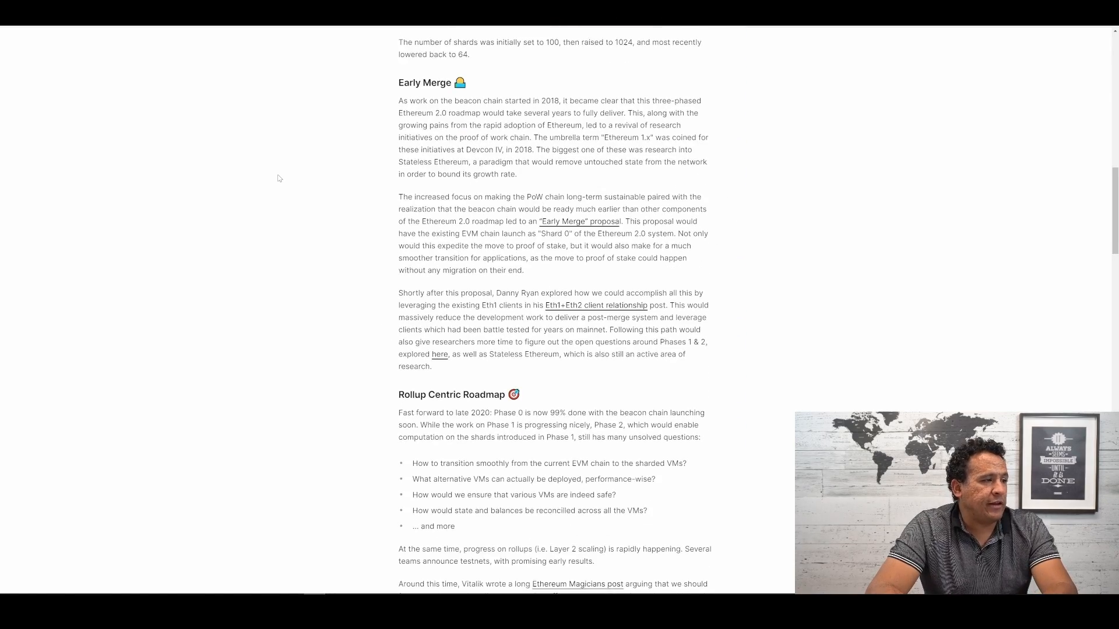
pyautogui.scroll(-1, 279, 177)
pyautogui.scroll(-1, 278, 178)
pyautogui.scroll(-2, 278, 178)
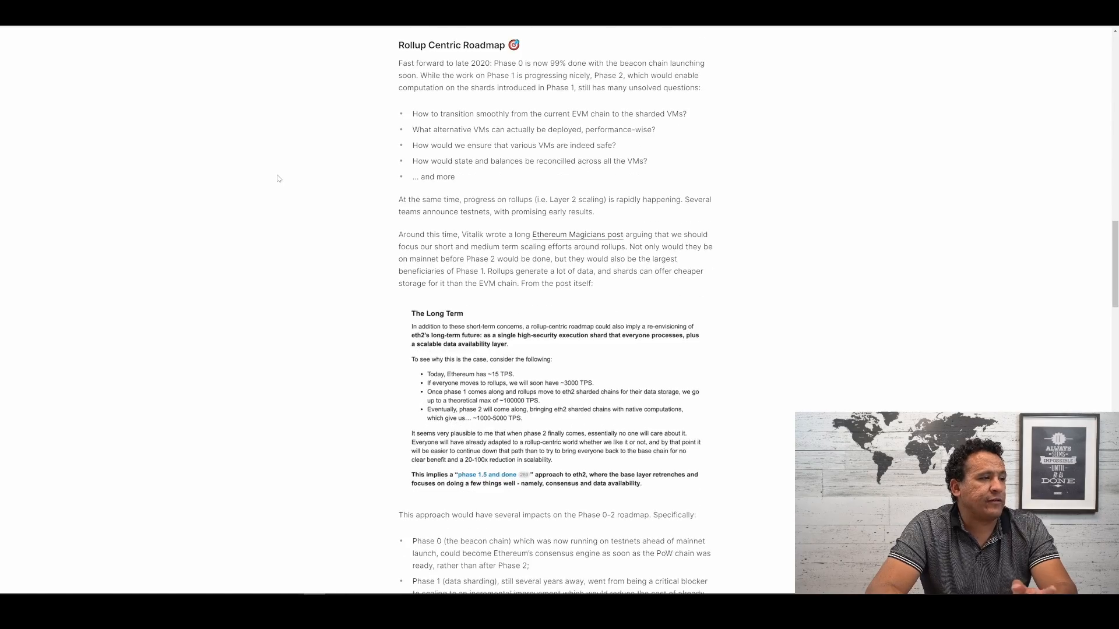
pyautogui.scroll(-1, 277, 179)
pyautogui.scroll(-2, 277, 180)
pyautogui.scroll(1, 277, 180)
pyautogui.scroll(-1, 278, 181)
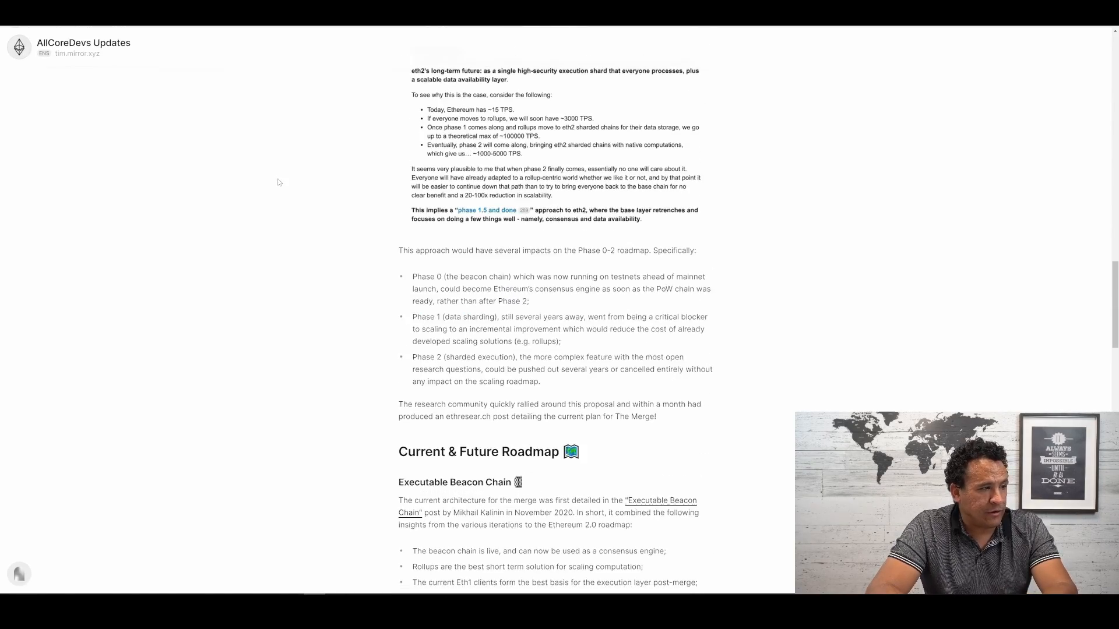
pyautogui.scroll(-2, 279, 182)
pyautogui.scroll(-1, 277, 182)
pyautogui.scroll(-7, 277, 180)
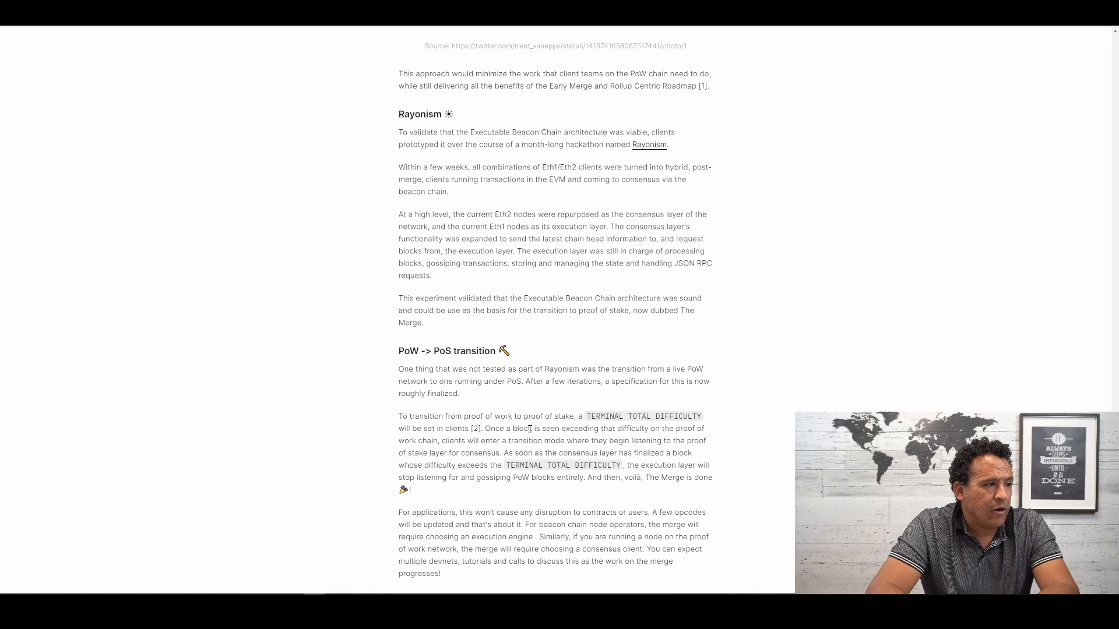
pyautogui.scroll(-1, 582, 428)
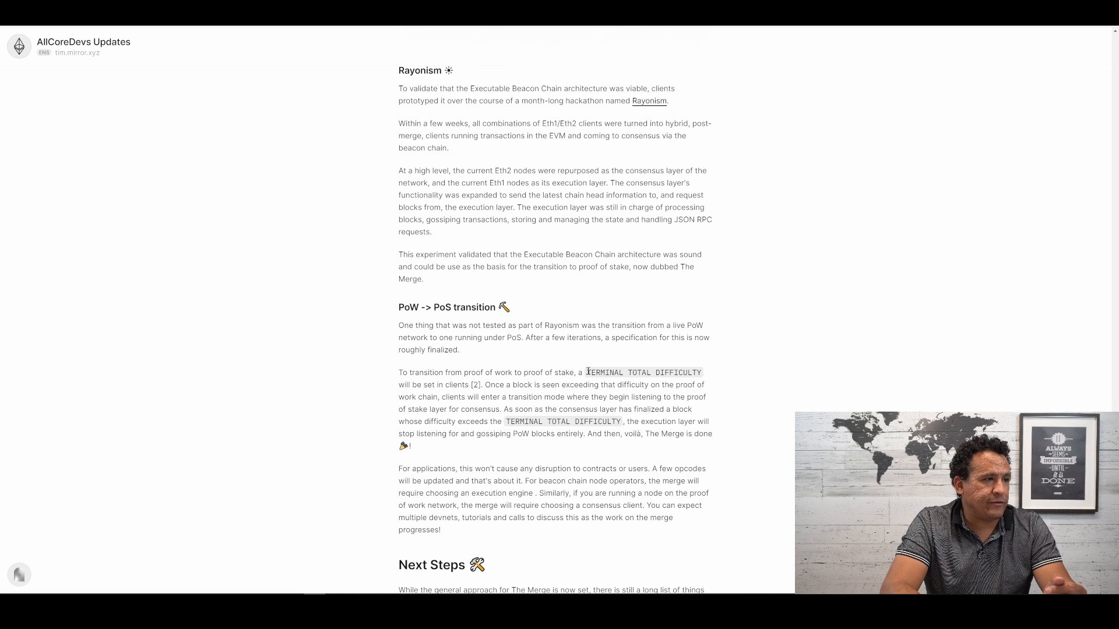
# Step: Select the first 'TERMINAL TOTAL DIFFICULTY' in the PoW -> PoS transition paragraph
pyautogui.moveTo(588, 372); pyautogui.dragTo(700, 372)
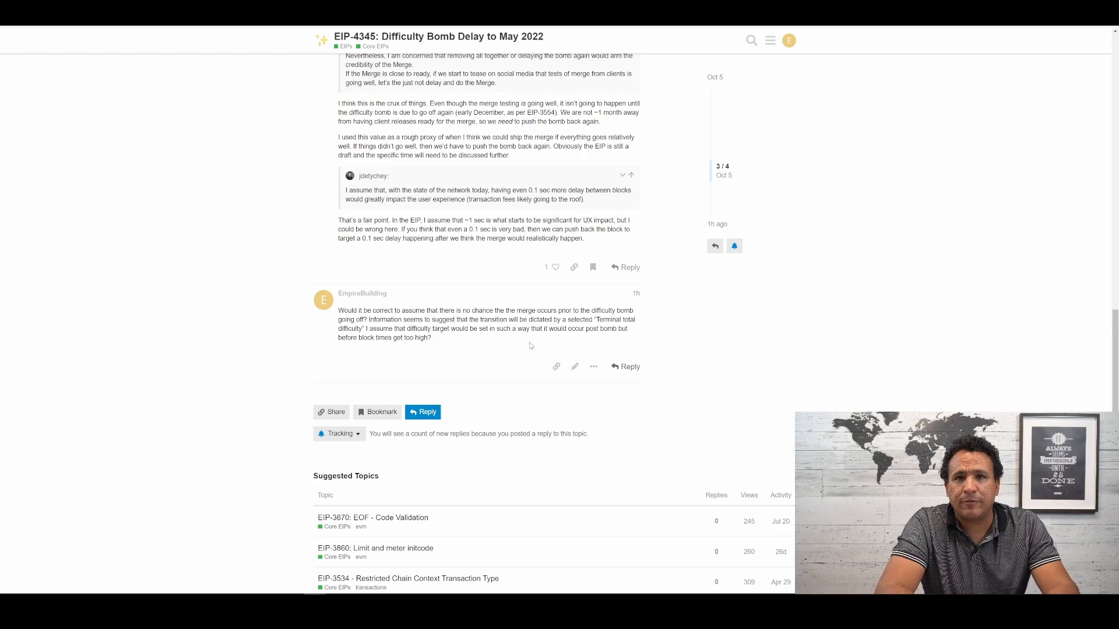
pyautogui.scroll(-1, 529, 345)
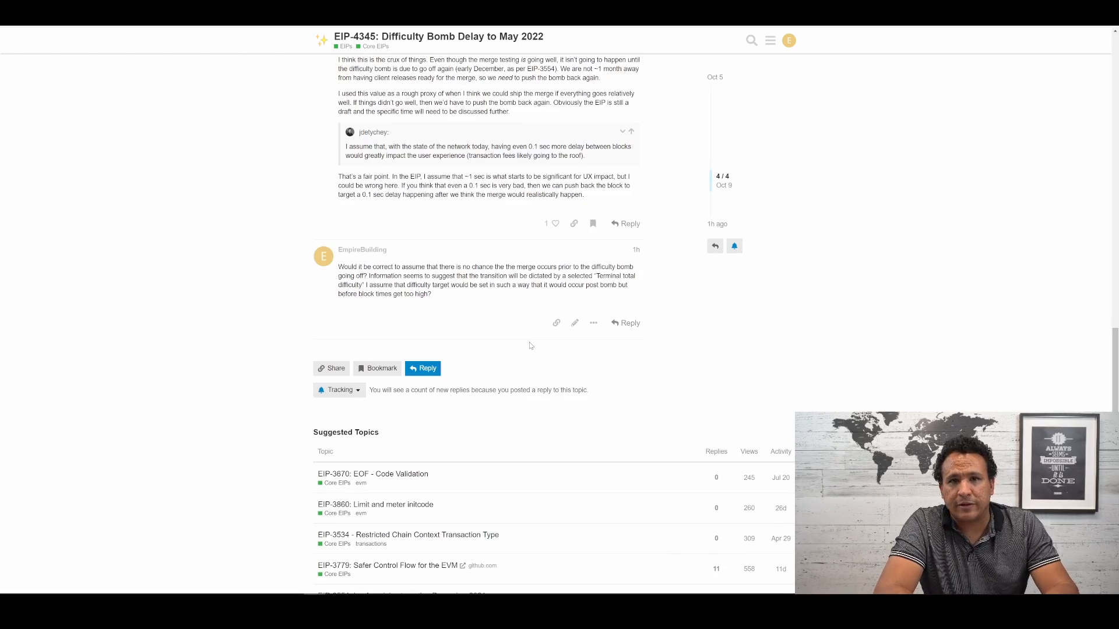